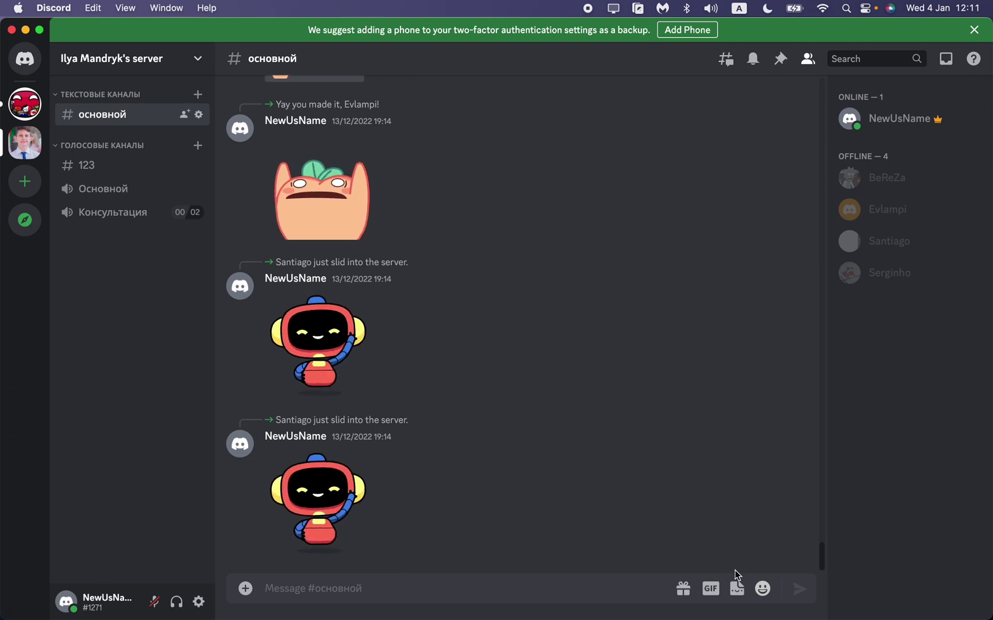
# Step: Send a message of eyes, smiling-halo and blushing emojis to the основной channel
pyautogui.click(763, 589)
pyautogui.click(726, 335)
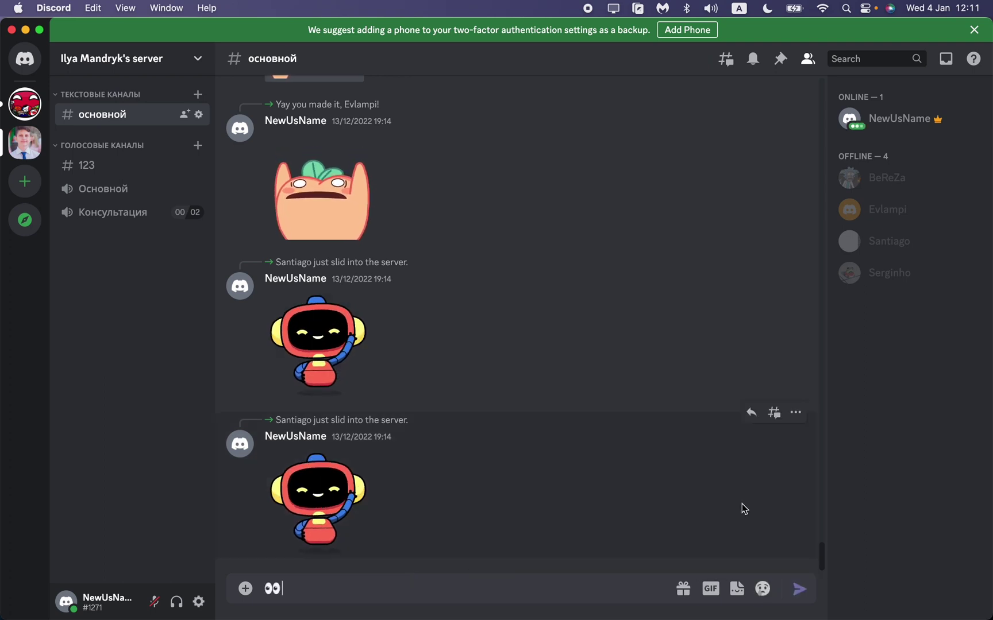
pyautogui.click(763, 589)
pyautogui.click(693, 331)
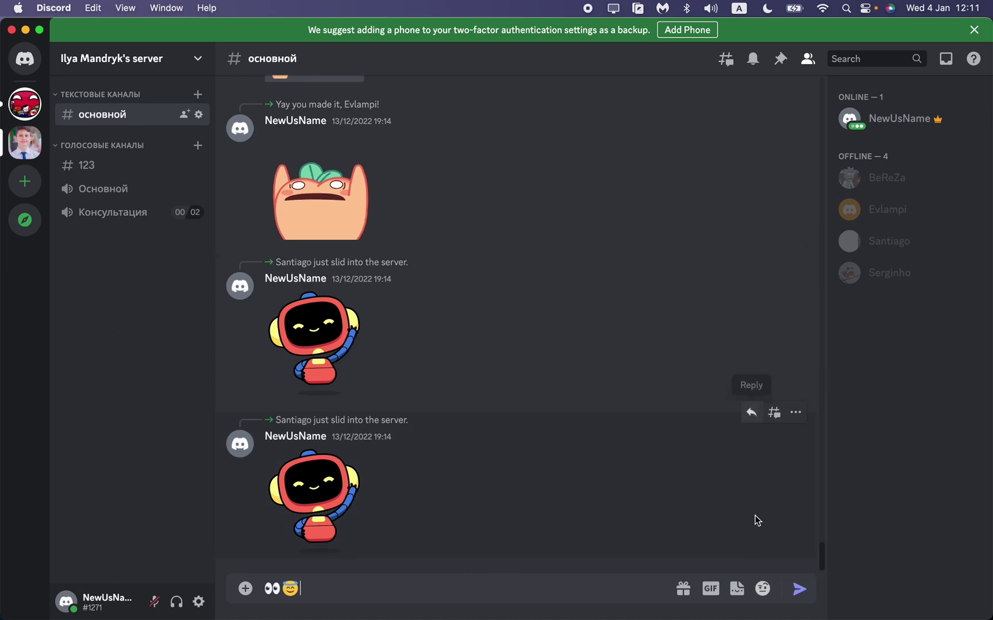
pyautogui.click(763, 589)
pyautogui.click(634, 332)
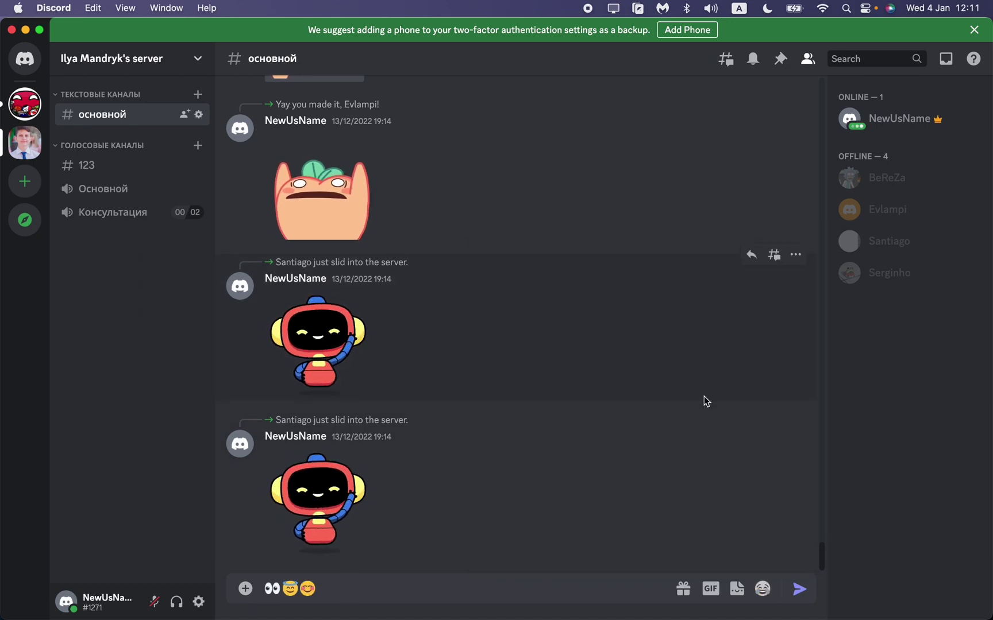
pyautogui.click(802, 591)
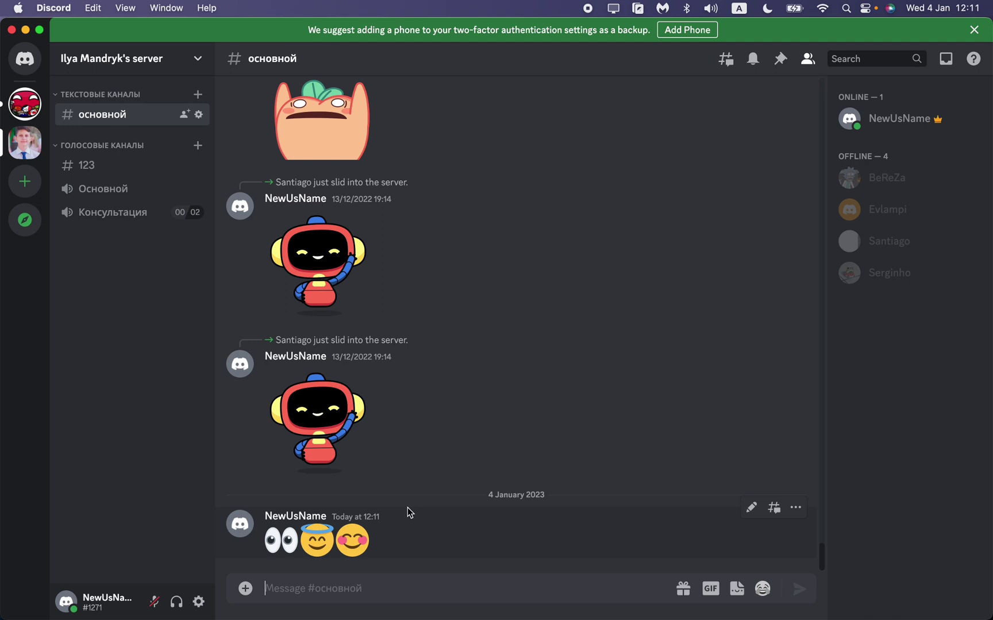
pyautogui.moveTo(629, 533)
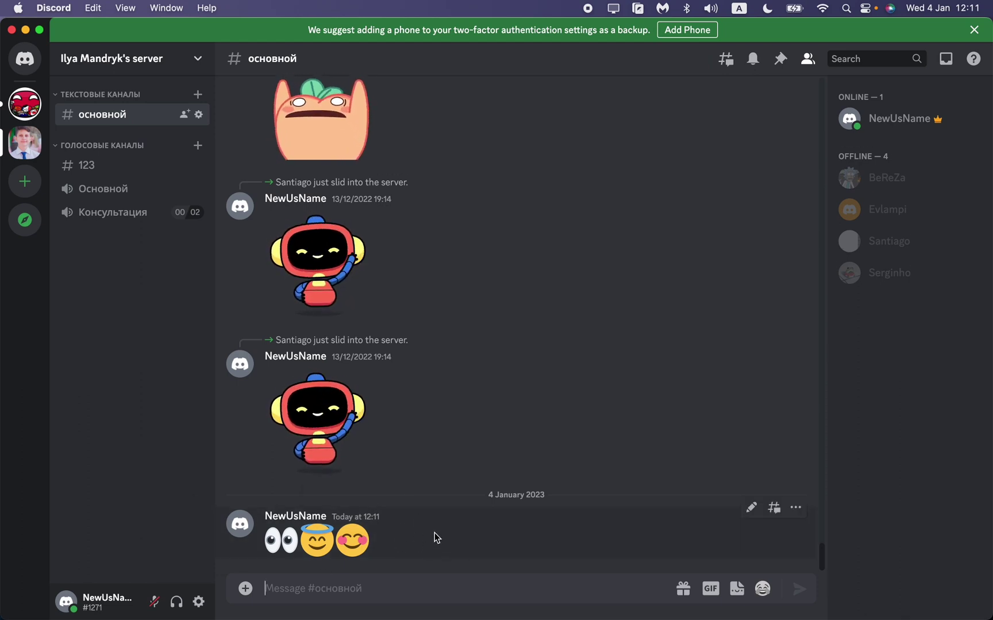
pyautogui.moveTo(512, 532)
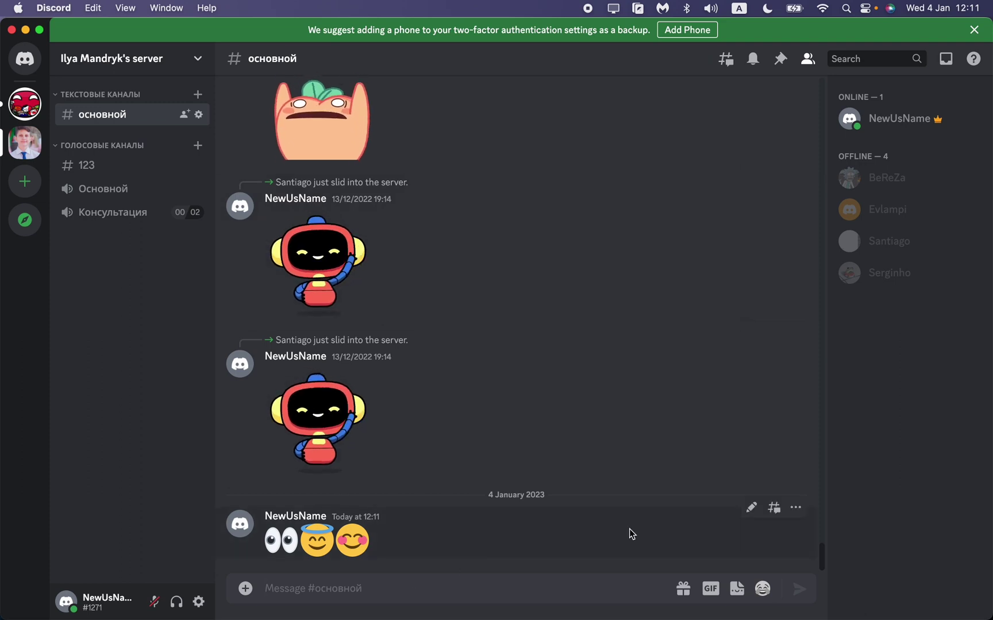
# Step: Delete the eyes, halo and blush emoji message from the основной channel
pyautogui.click(799, 512)
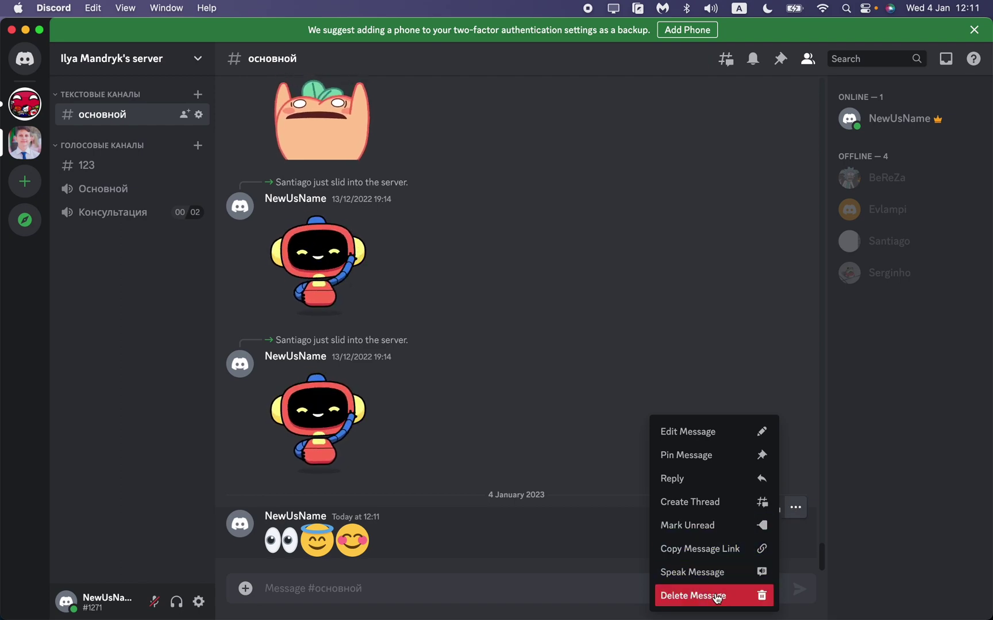
pyautogui.click(717, 596)
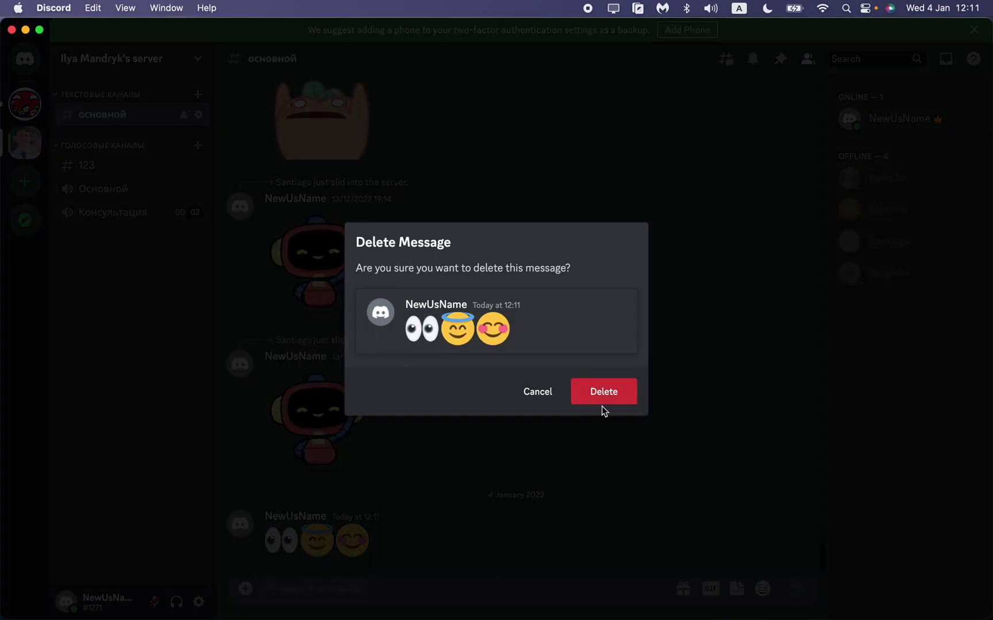
pyautogui.click(601, 390)
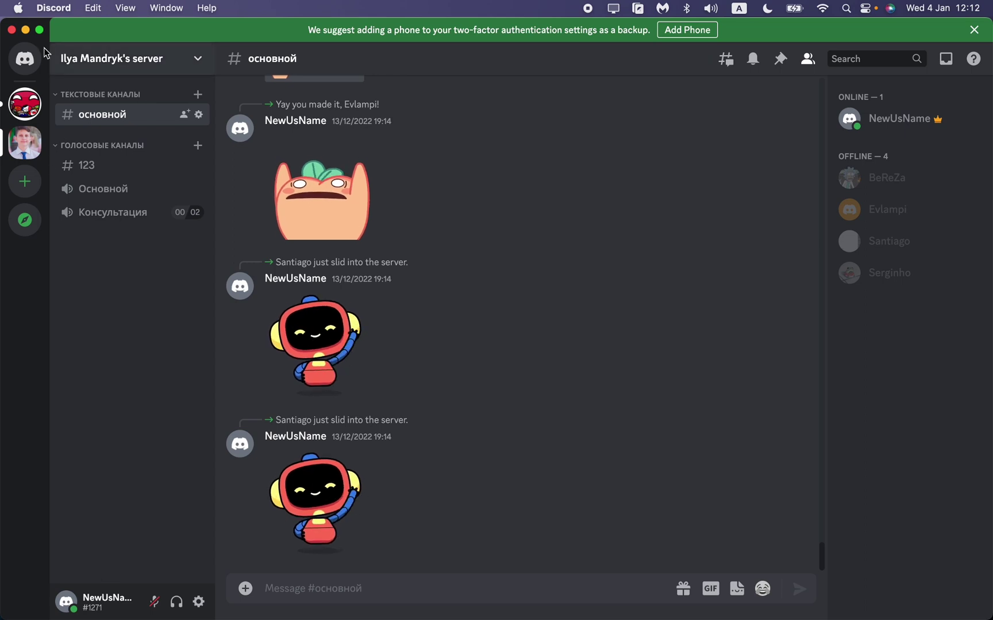
# Step: In the Evlampi direct message, post heart-eyes, laughing and sweat-smile emojis
pyautogui.click(35, 62)
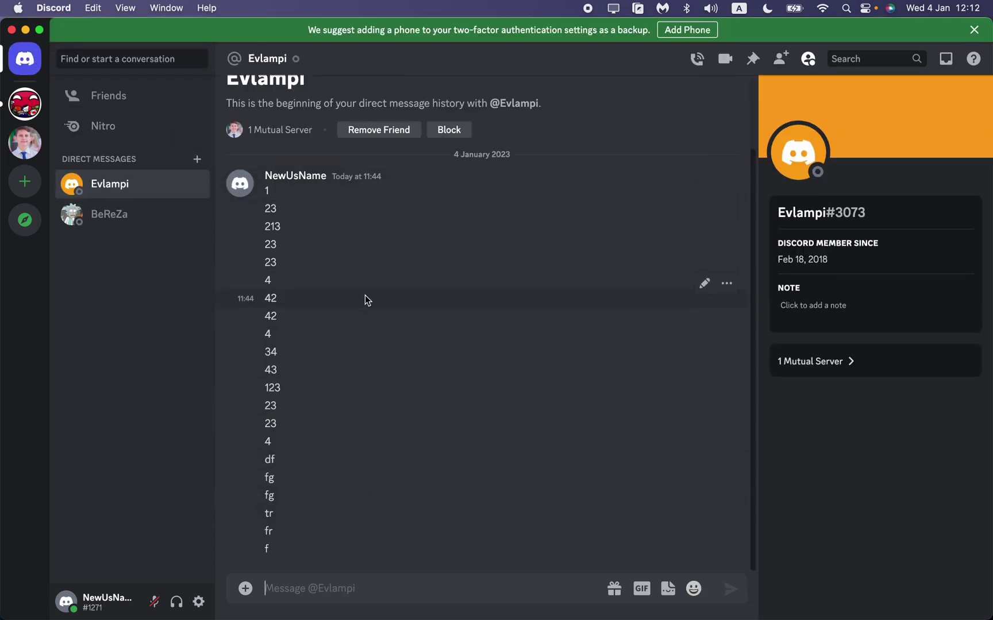
pyautogui.click(693, 587)
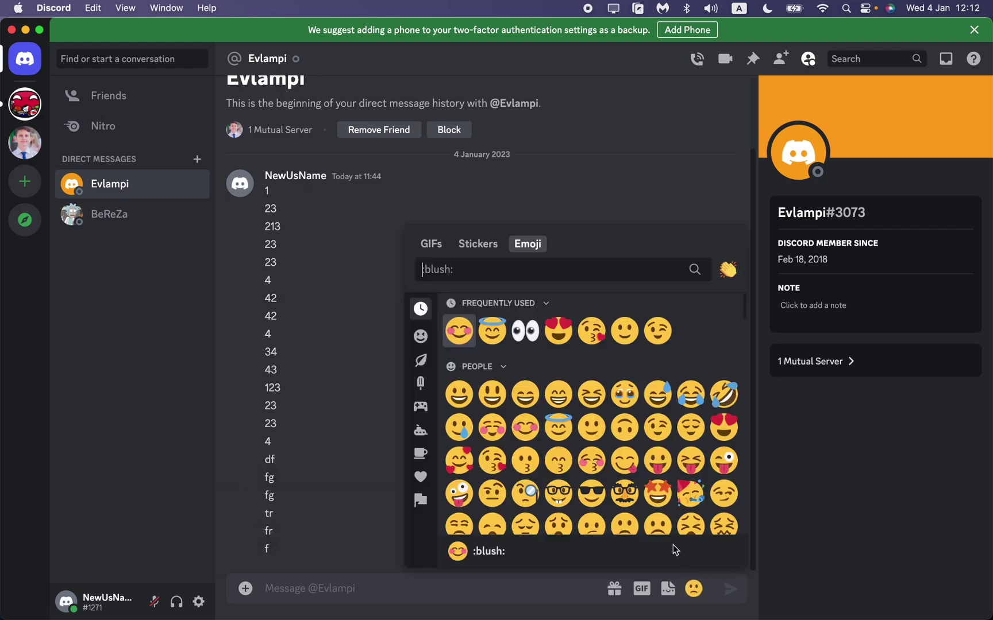
pyautogui.click(712, 428)
pyautogui.click(694, 588)
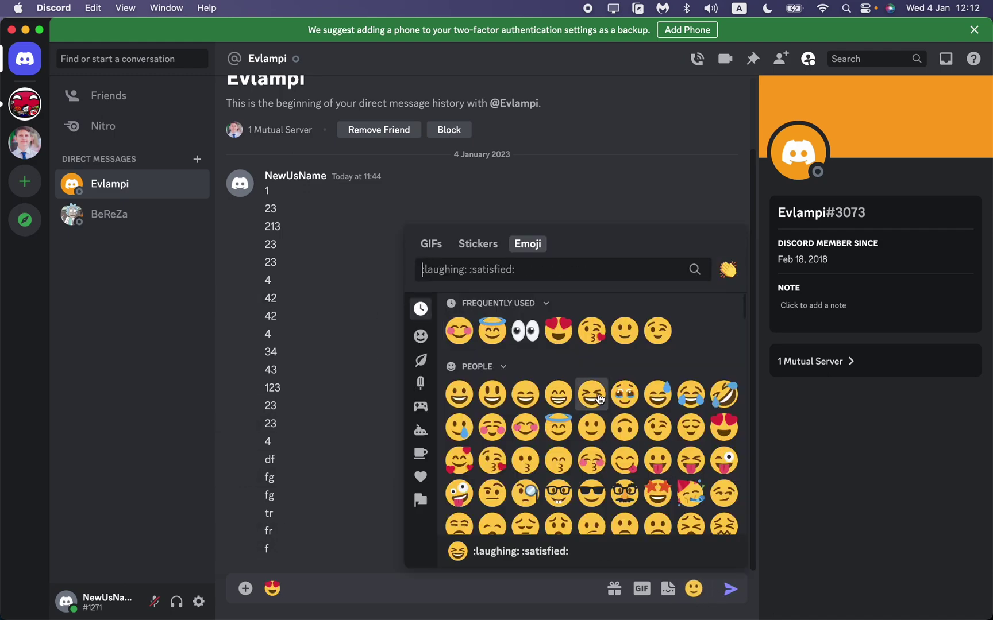
pyautogui.click(594, 396)
pyautogui.click(693, 587)
pyautogui.click(657, 394)
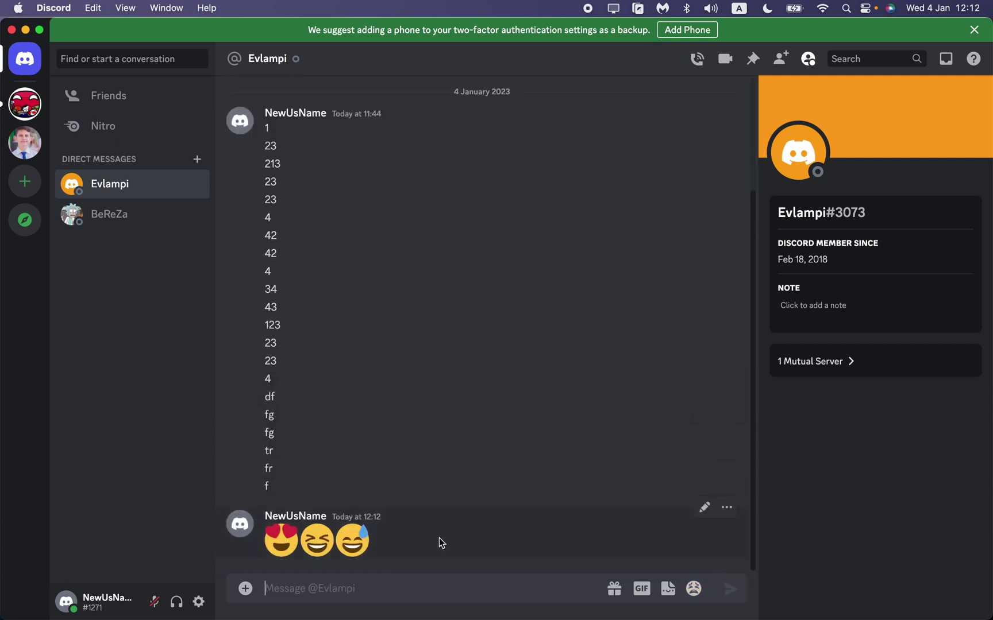
# Step: Delete the heart-eyes, laughing and sweat-smile message from the Evlampi conversation
pyautogui.click(727, 509)
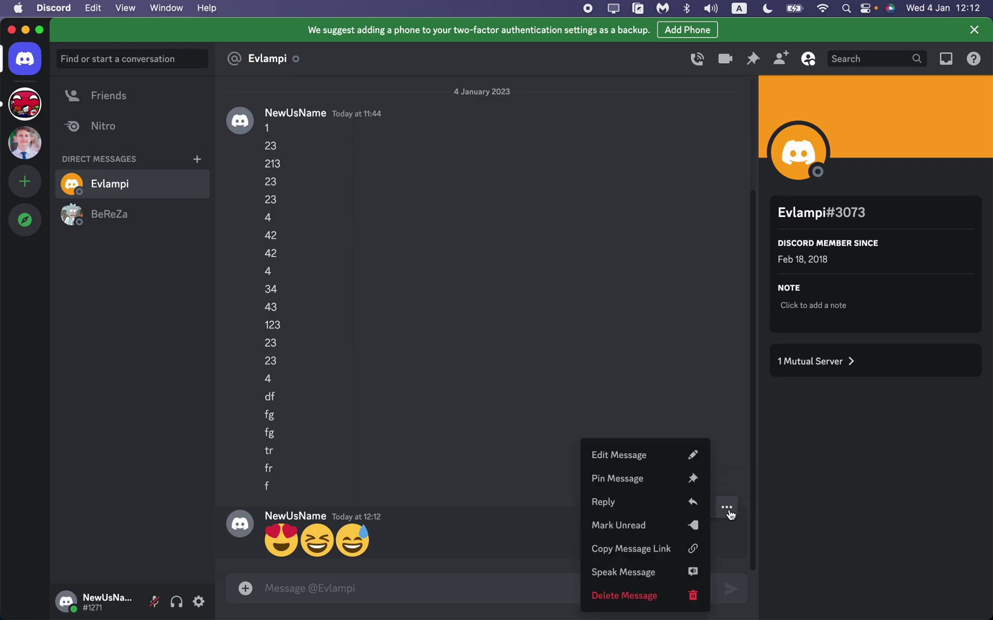
pyautogui.click(648, 596)
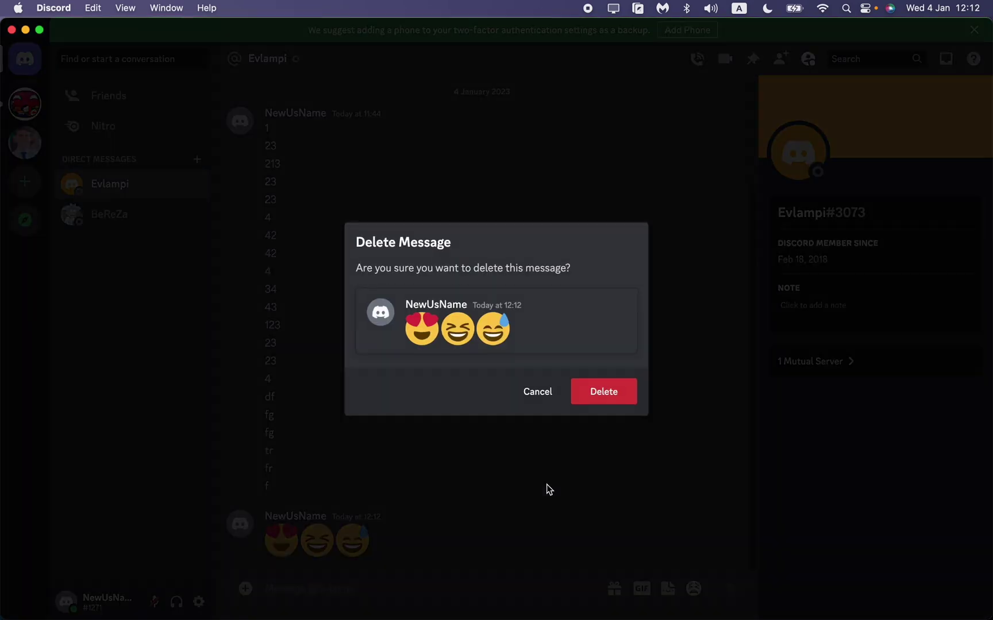
pyautogui.click(612, 393)
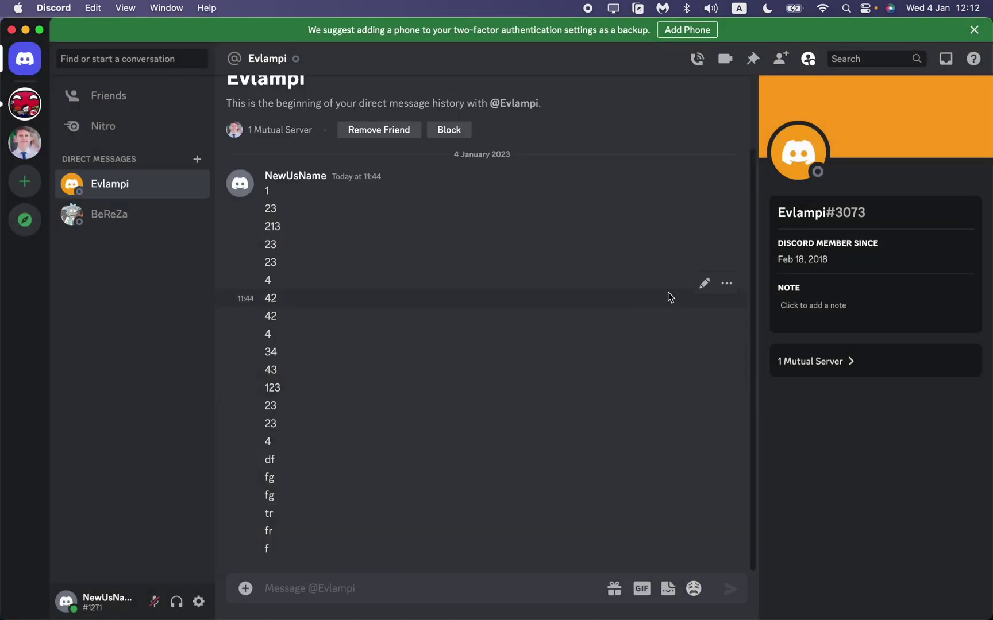